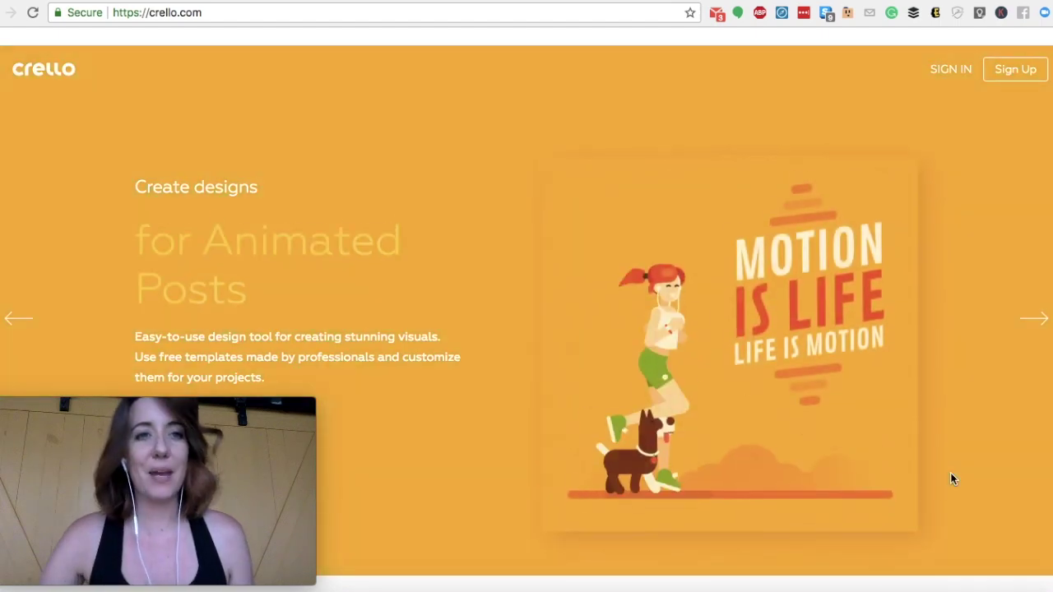
# Step: Sign in with the saved account credentials and start a new 940x788 px Facebook post
pyautogui.moveTo(898, 338)
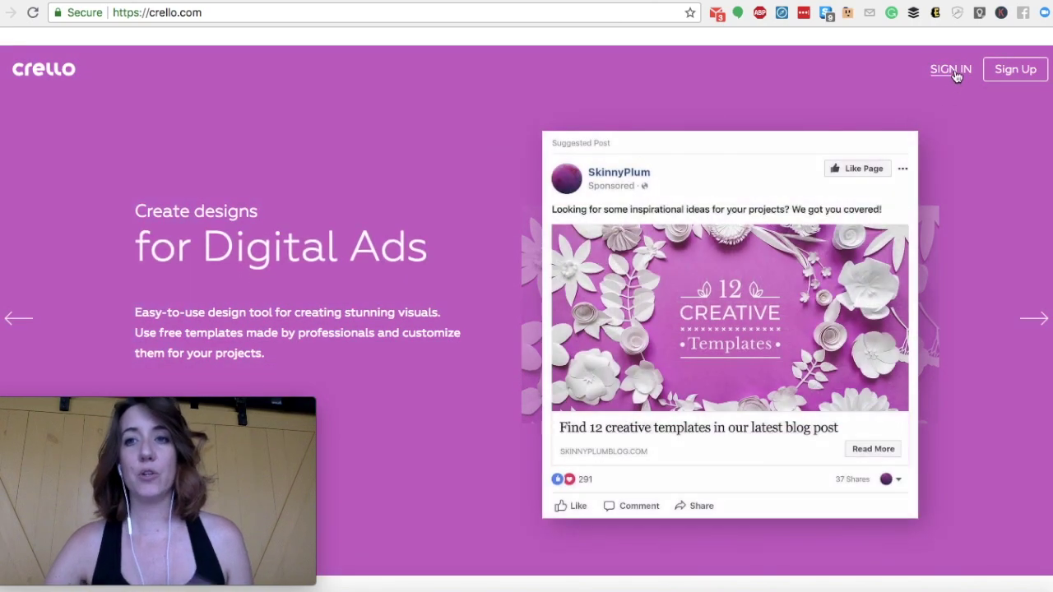
pyautogui.click(955, 70)
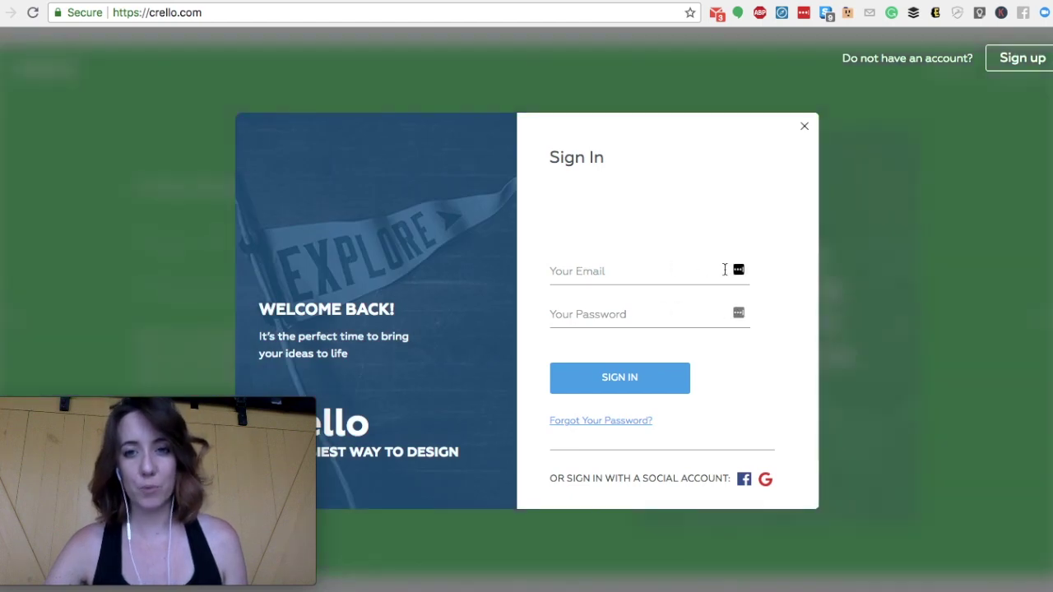
pyautogui.click(739, 271)
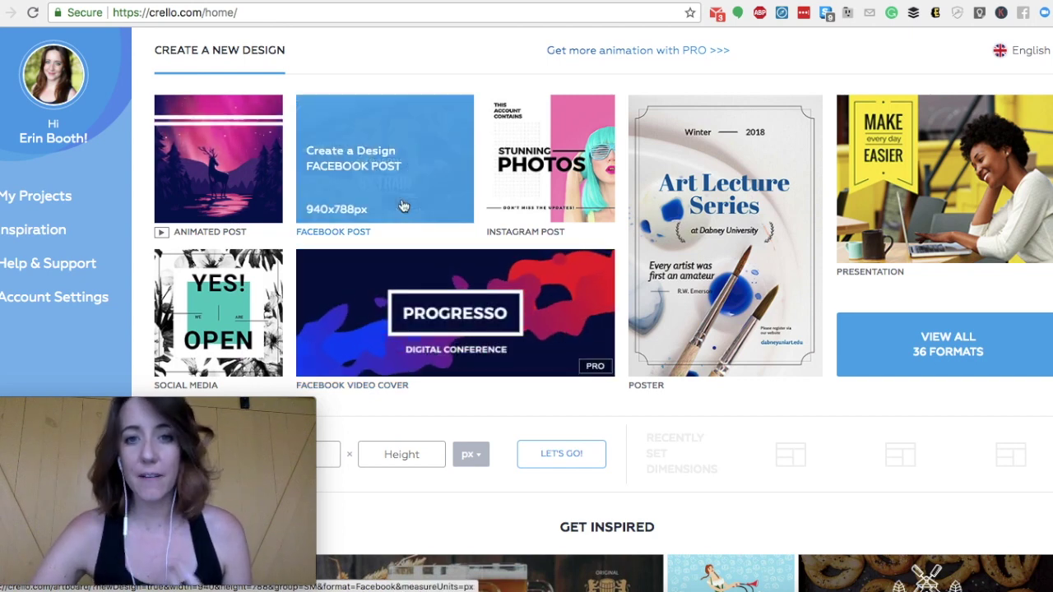
pyautogui.click(401, 205)
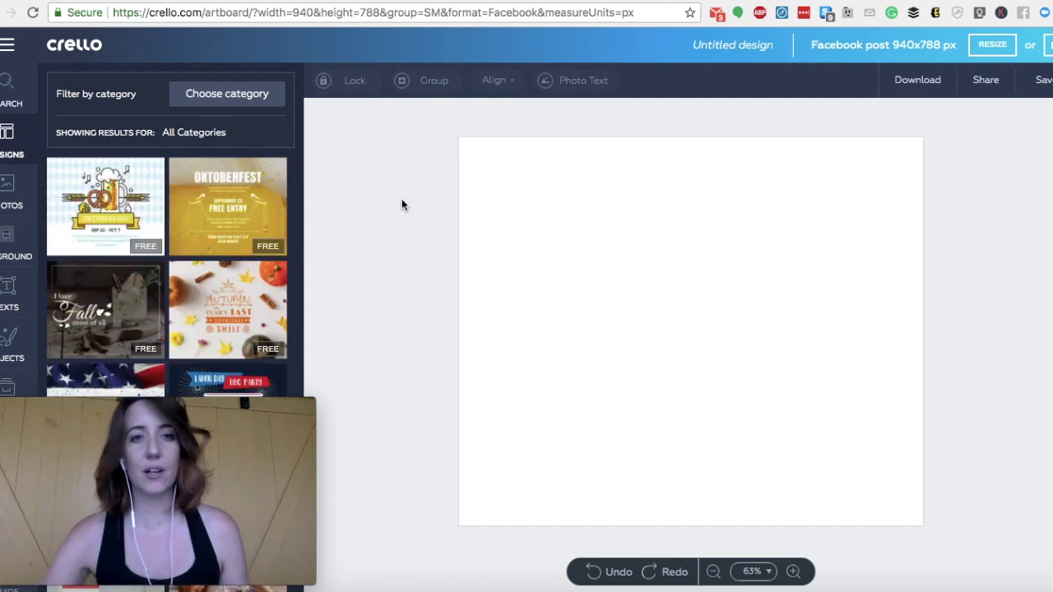
# Step: Load the free 'Choosing the baby name' template from the Designs panel onto the canvas
pyautogui.scroll(-2, 153, 318)
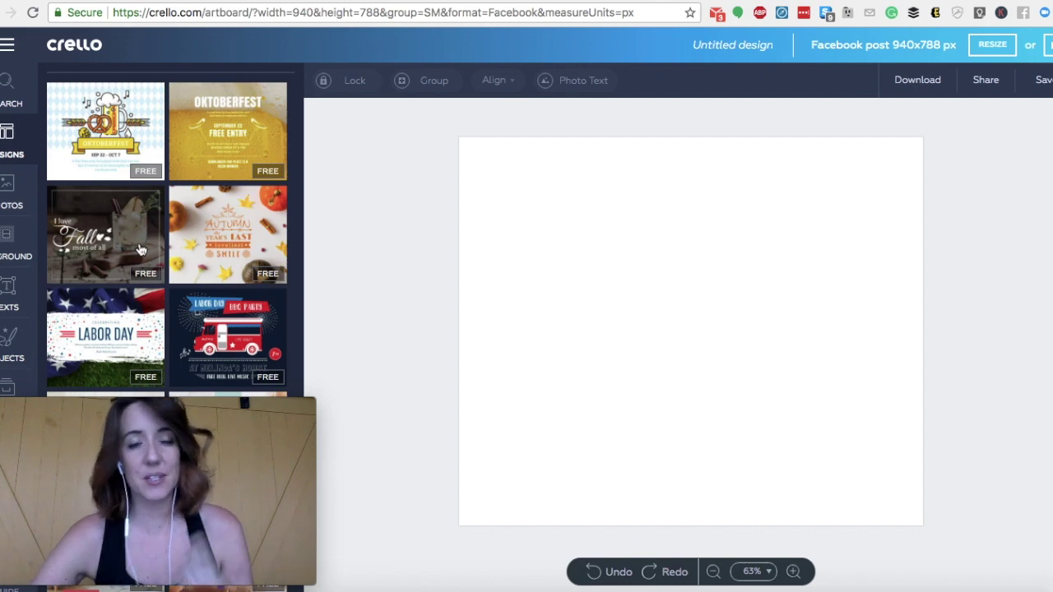
pyautogui.scroll(-5, 128, 309)
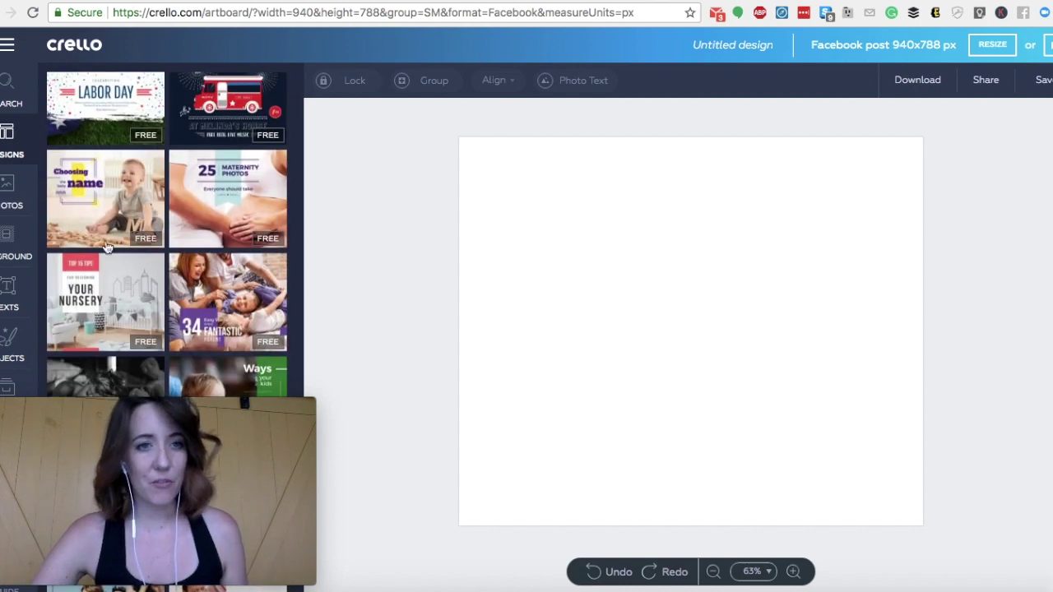
pyautogui.click(96, 205)
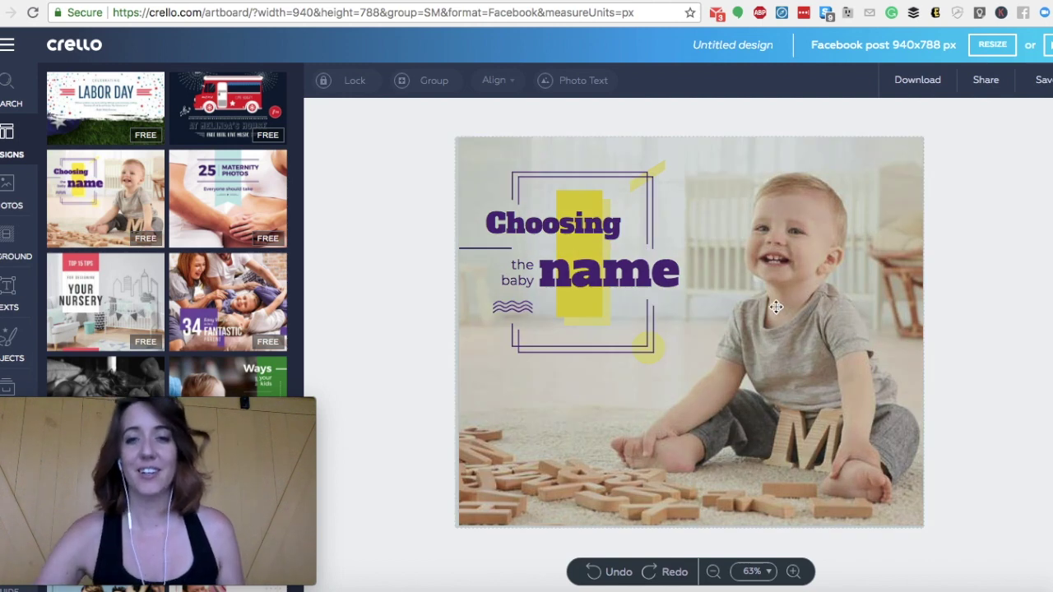
pyautogui.click(520, 233)
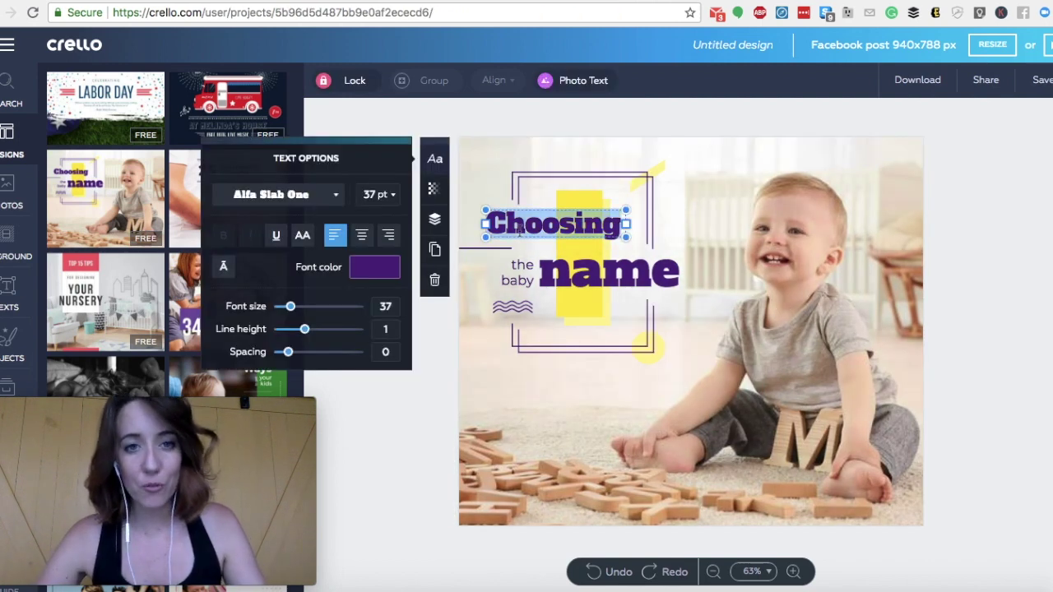
# Step: Restyle the 'Choosing' heading in Anton at 45 pt, then delete it
pyautogui.click(305, 207)
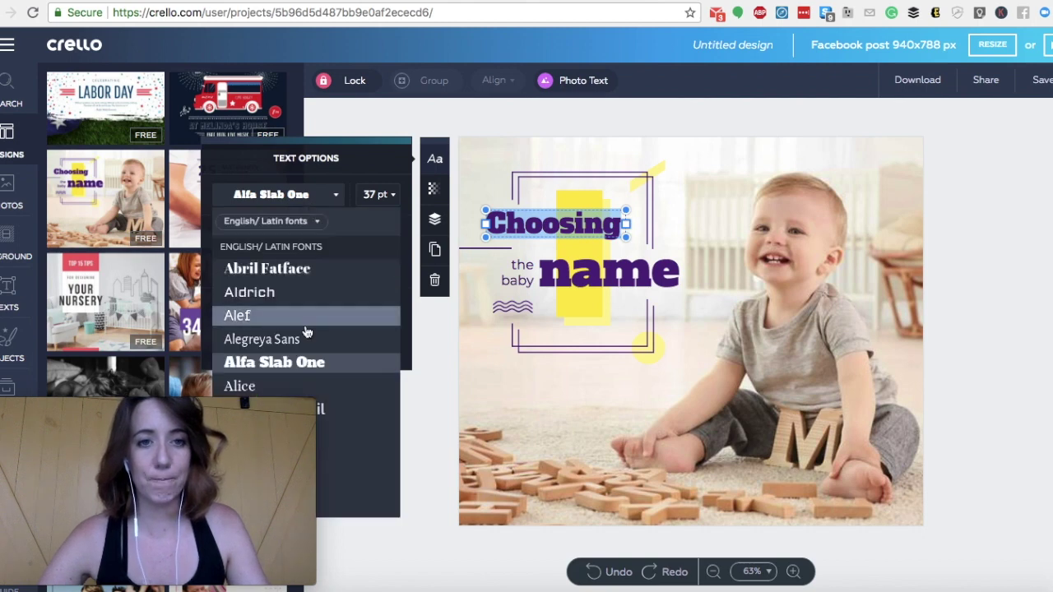
pyautogui.scroll(-3, 306, 332)
pyautogui.click(288, 334)
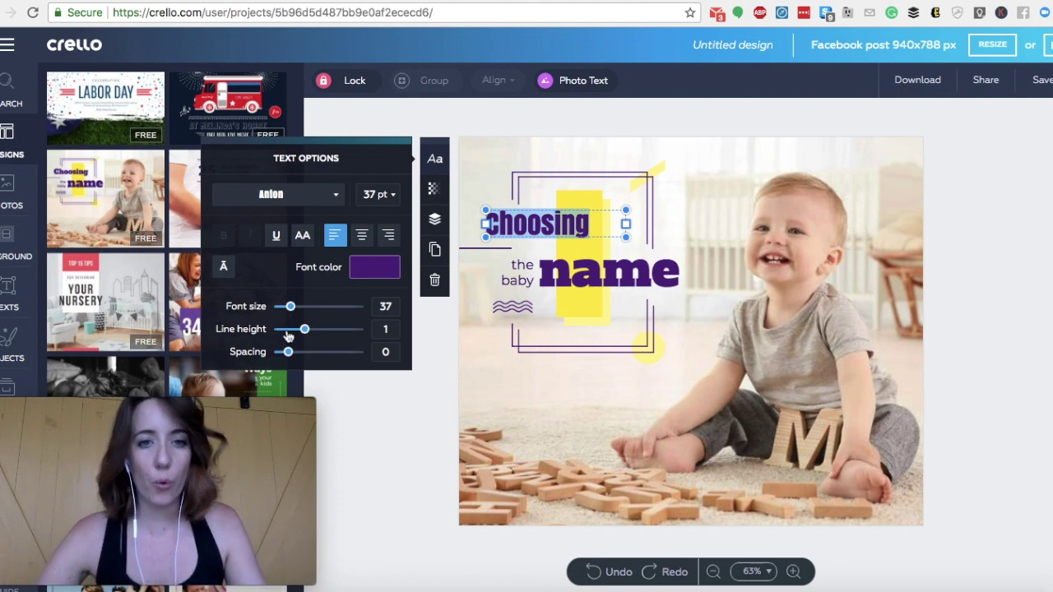
pyautogui.moveTo(289, 307); pyautogui.dragTo(292, 309)
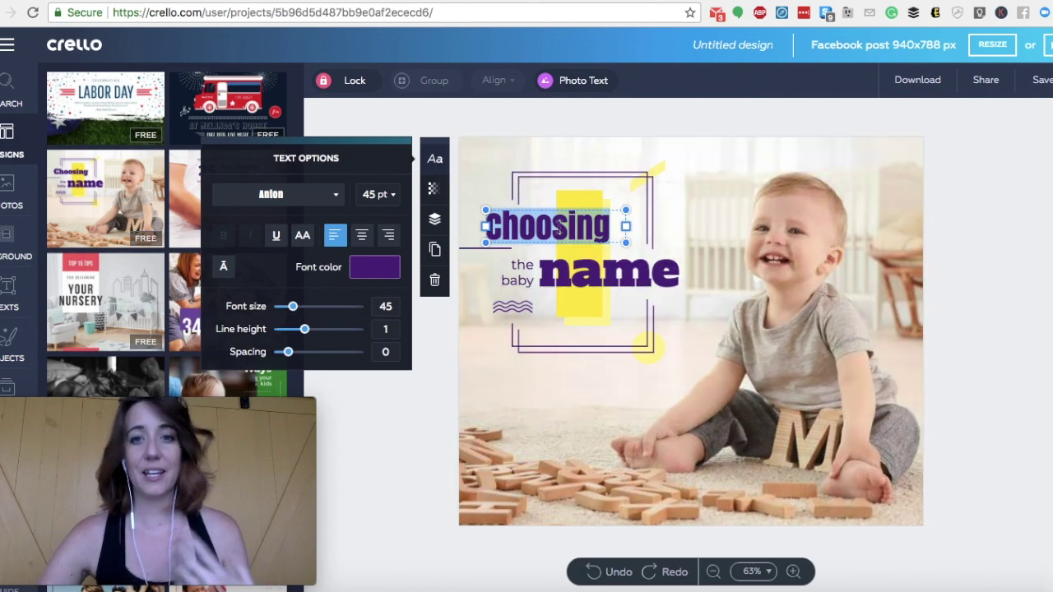
pyautogui.press('BackSpace')
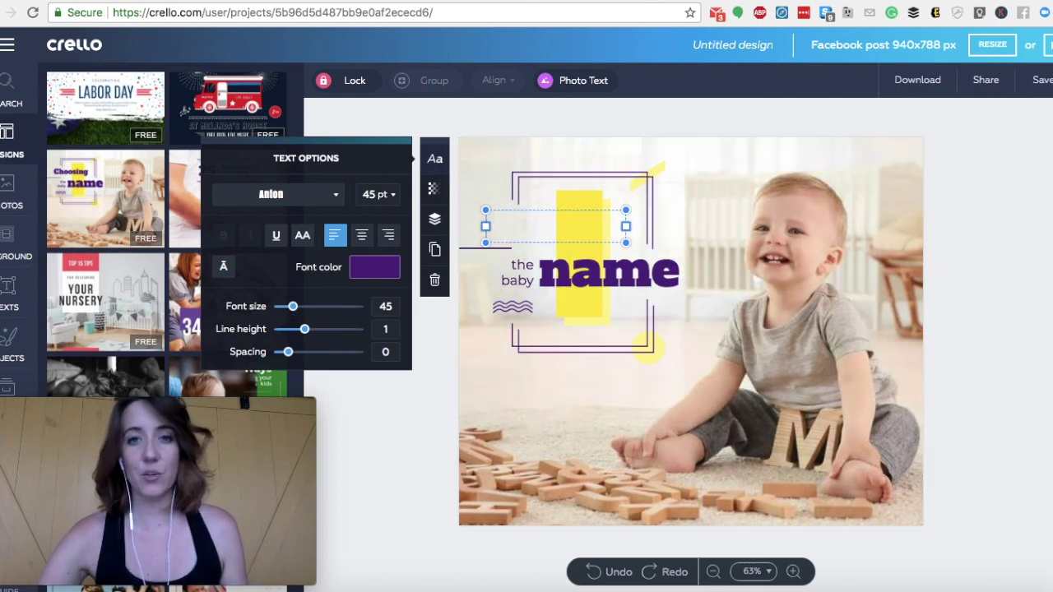
pyautogui.click(489, 158)
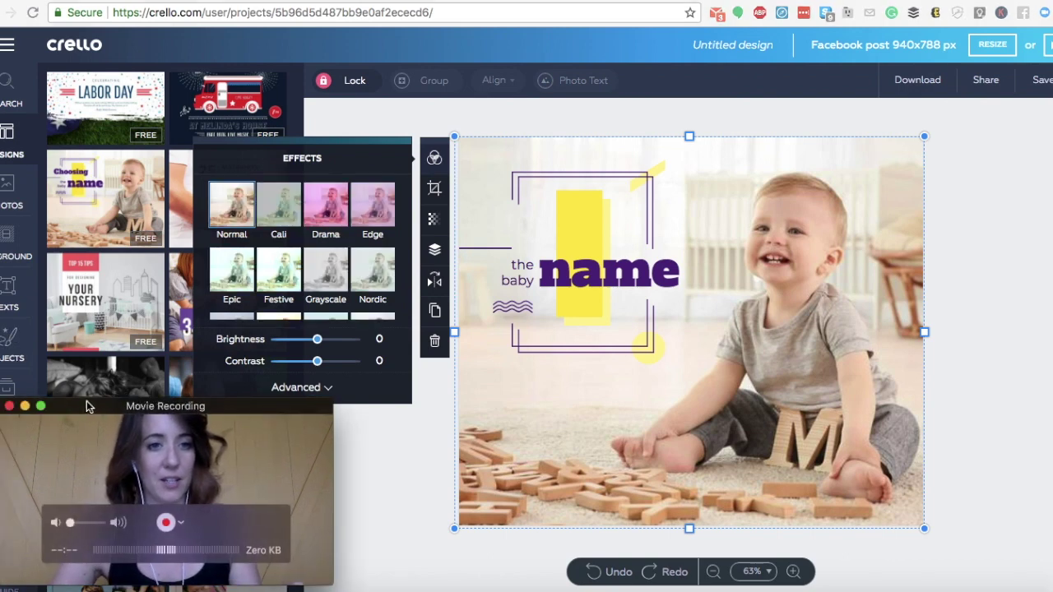
# Step: Place an 'Add heading text' heading from the Texts panel above 'the baby name'
pyautogui.moveTo(87, 404); pyautogui.dragTo(811, 403)
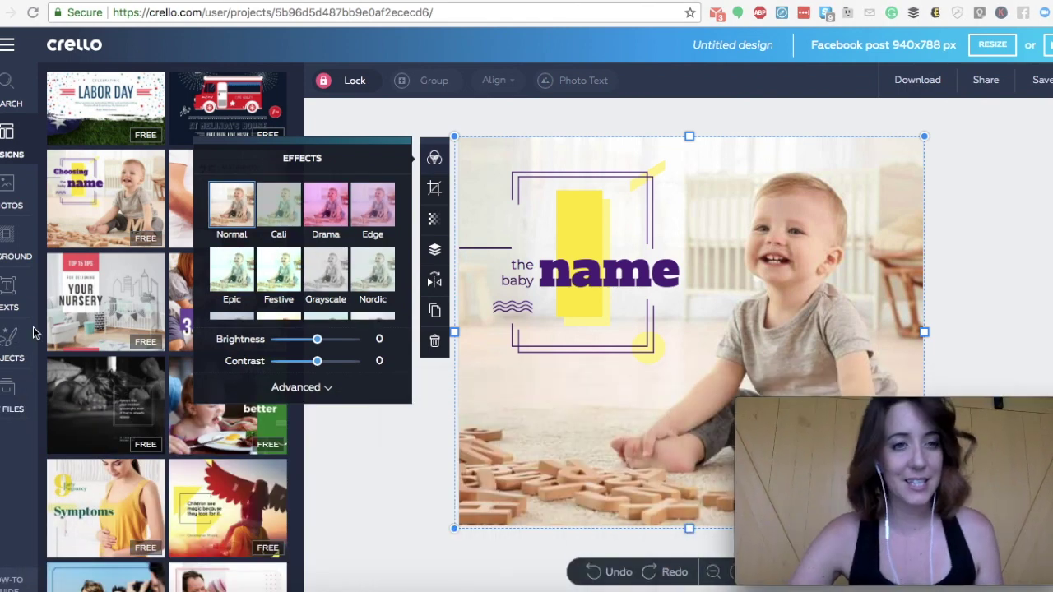
pyautogui.click(8, 291)
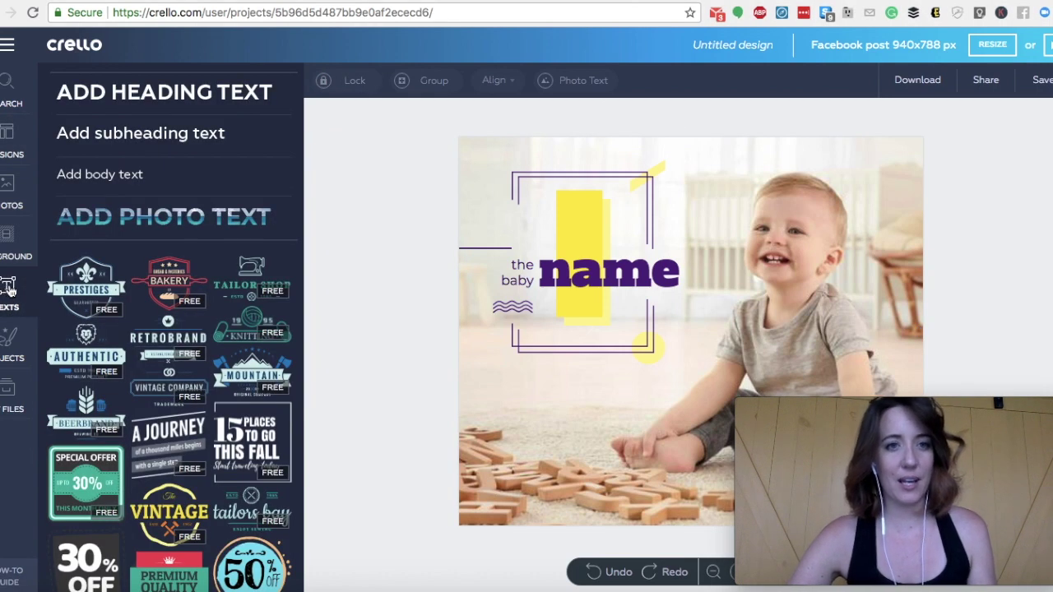
pyautogui.click(10, 342)
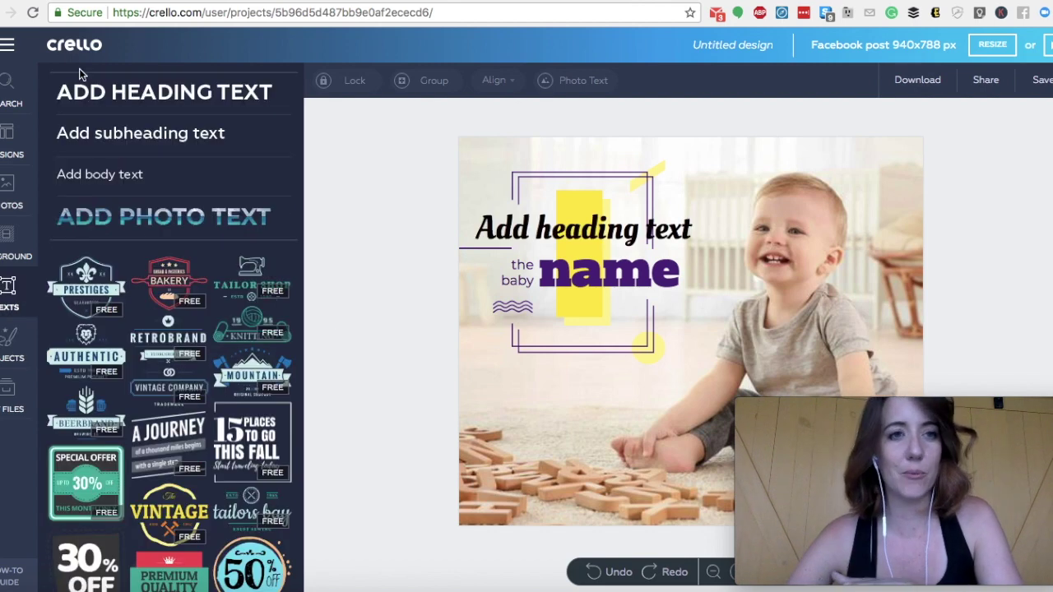
# Step: Start a new 1080x1080 px animated post from the puppy-in-headphones template
pyautogui.click(7, 49)
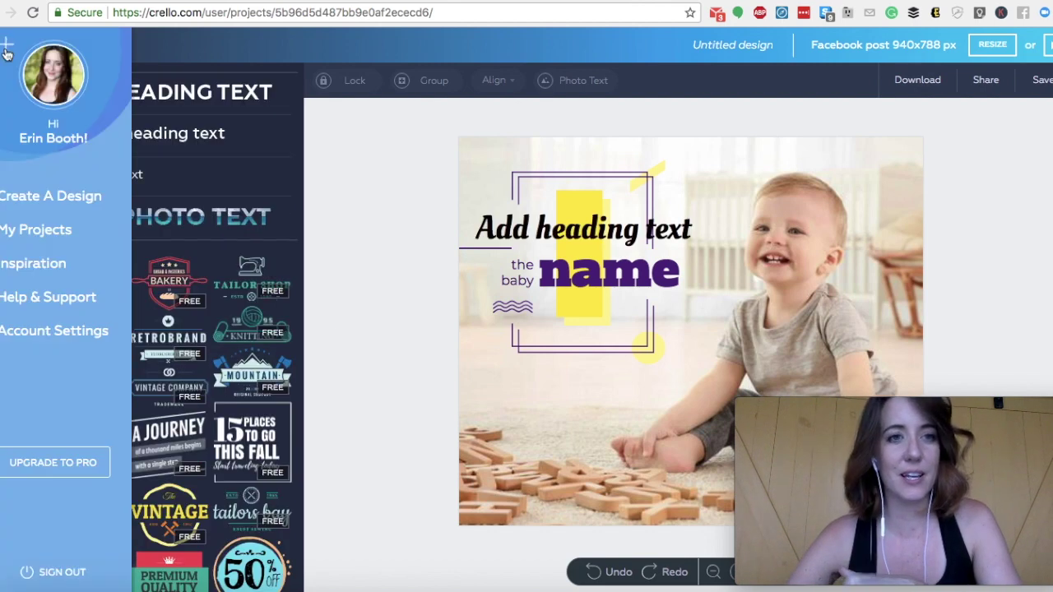
pyautogui.click(39, 199)
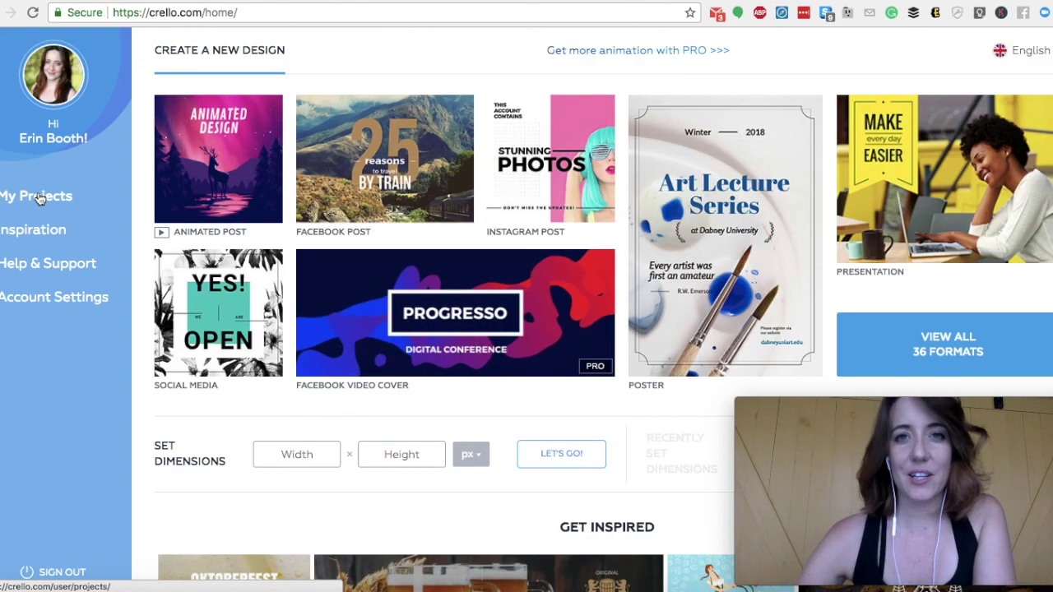
pyautogui.click(230, 189)
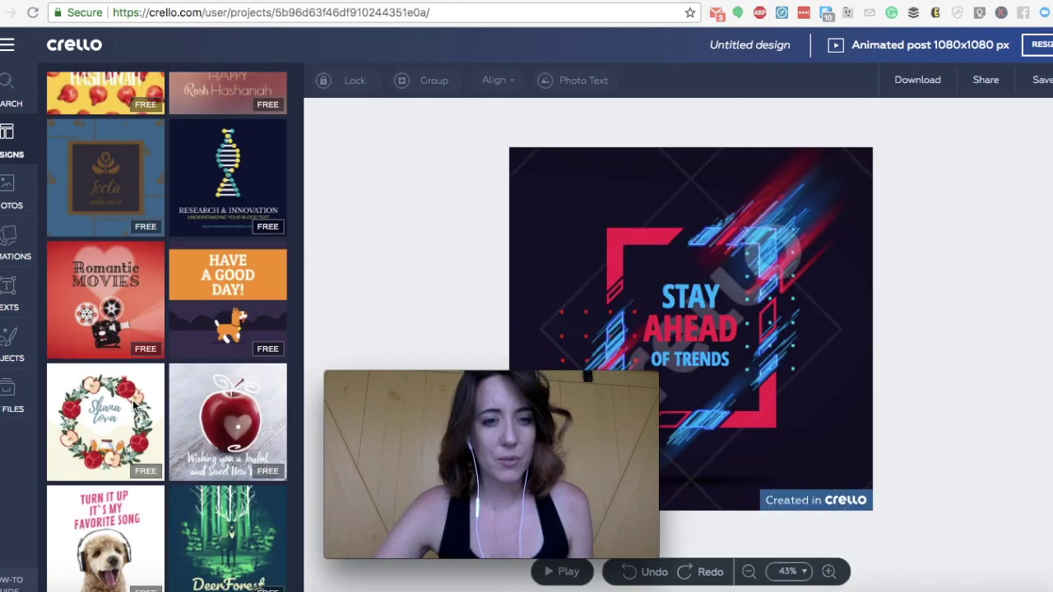
pyautogui.scroll(-3, 135, 404)
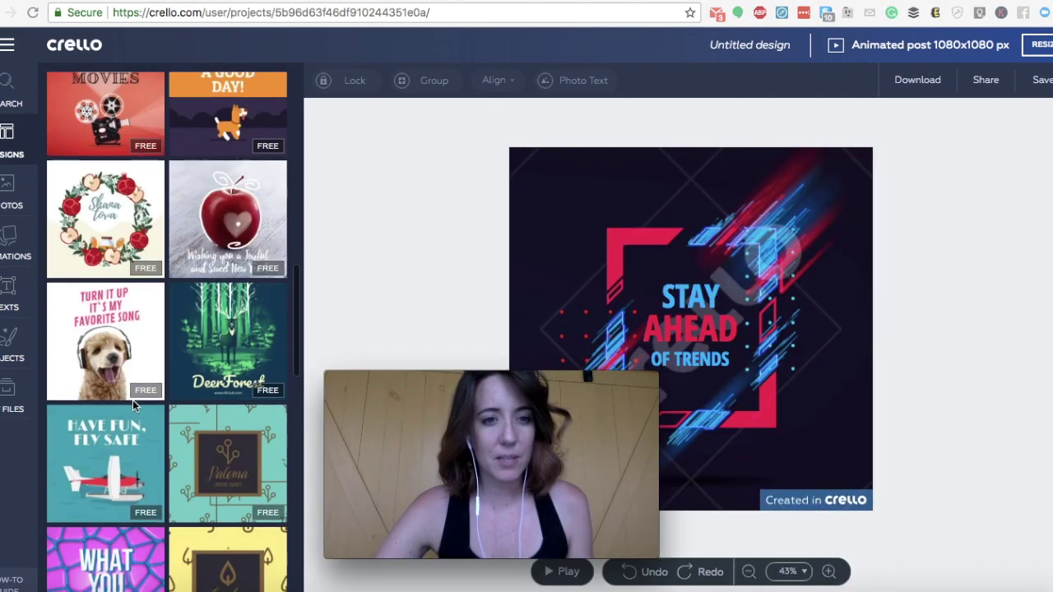
pyautogui.click(157, 366)
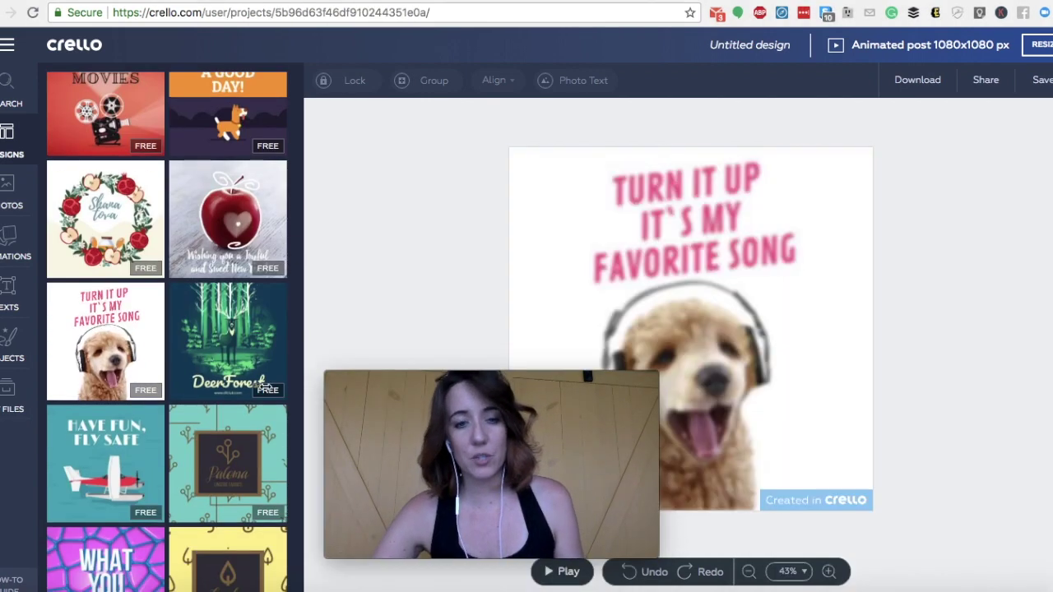
# Step: Delete the dog photo, restore it with undo, and preview the animation
pyautogui.moveTo(472, 386); pyautogui.dragTo(165, 414)
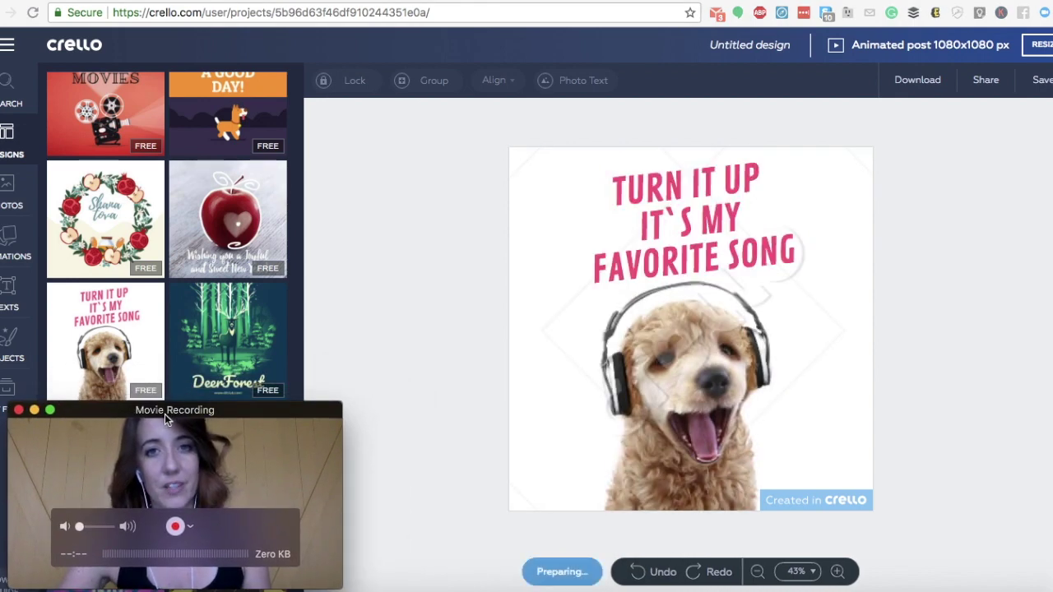
pyautogui.click(730, 335)
pyautogui.press('Delete')
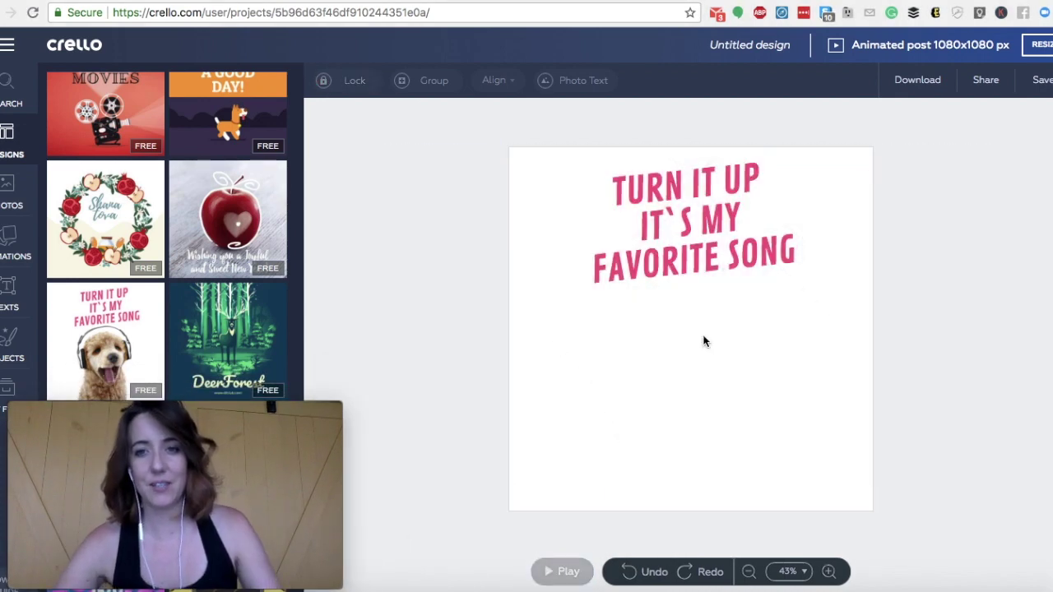
pyautogui.hotkey('ctrl', 'z')
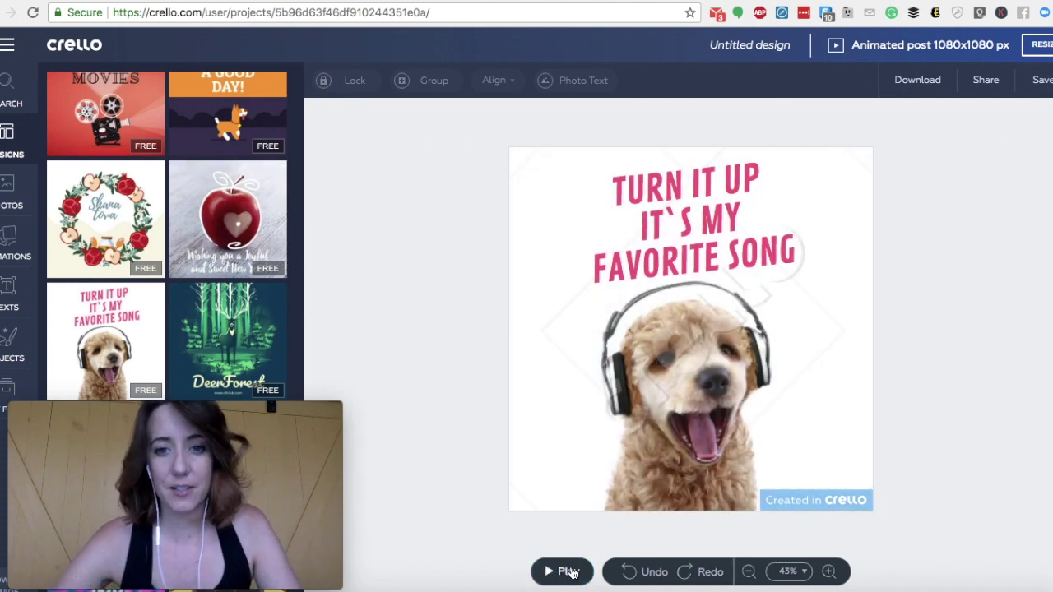
pyautogui.click(564, 571)
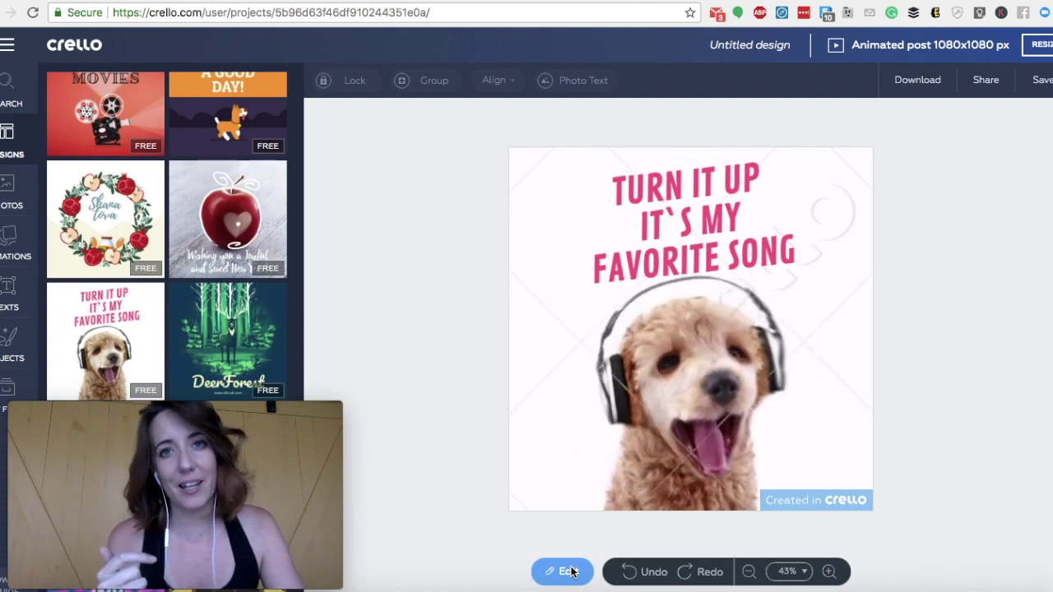
# Step: Change the headline to 'I ASSIST DOG WALKERS', preview the animation, and start the download
pyautogui.click(572, 572)
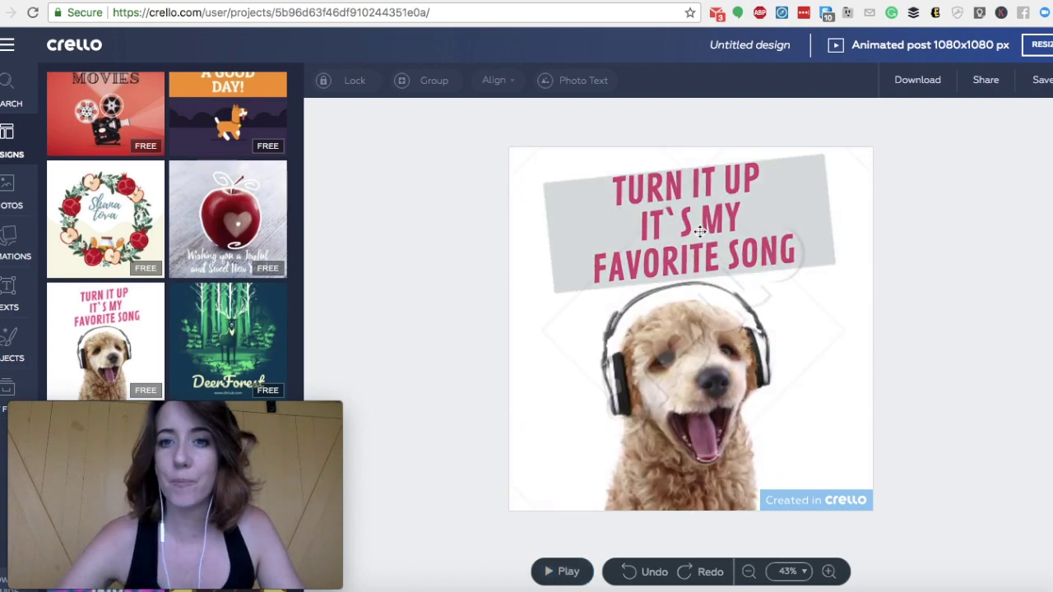
pyautogui.click(701, 232)
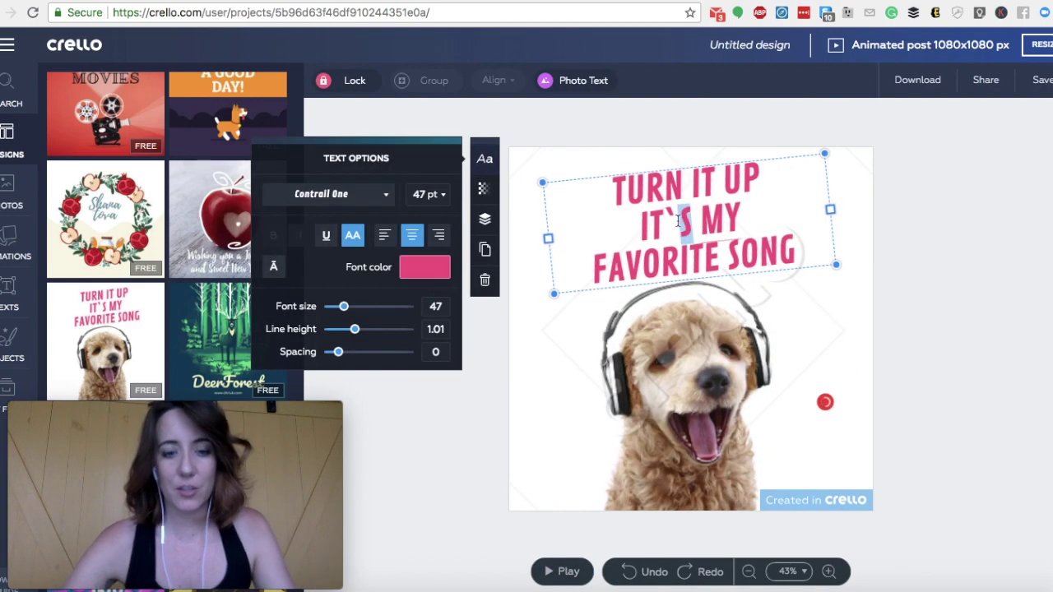
pyautogui.tripleClick(677, 221)
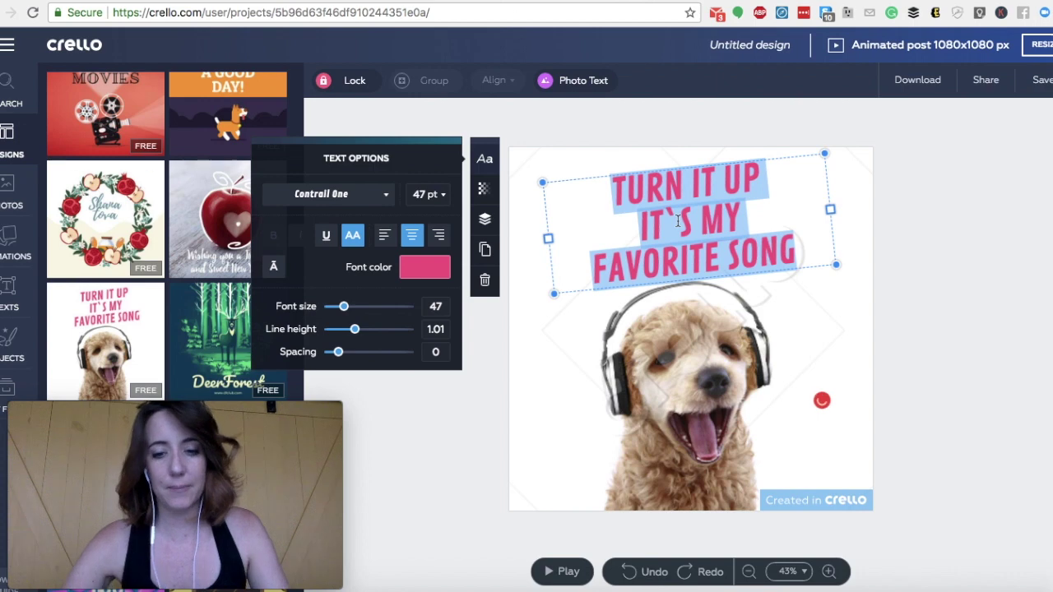
pyautogui.press('BackSpace')
pyautogui.write('I ASSIST DOG WALKERS')
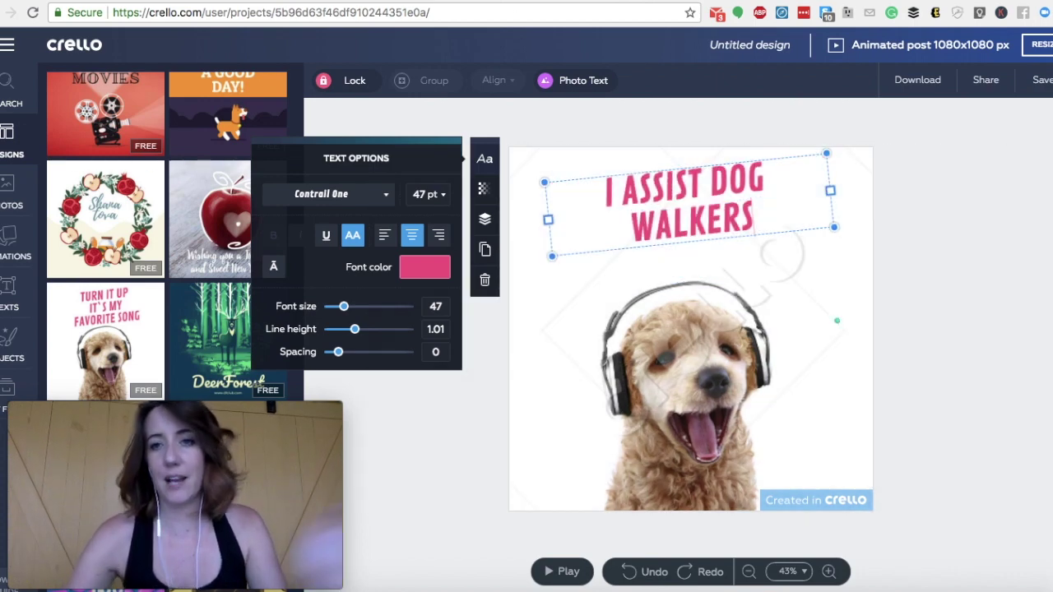
pyautogui.click(990, 313)
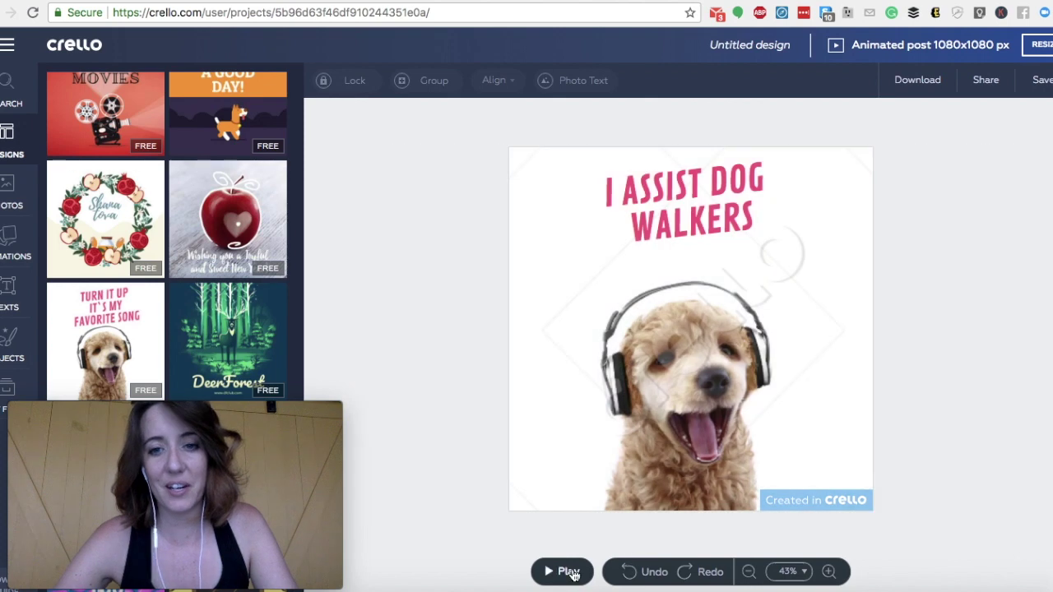
pyautogui.click(564, 571)
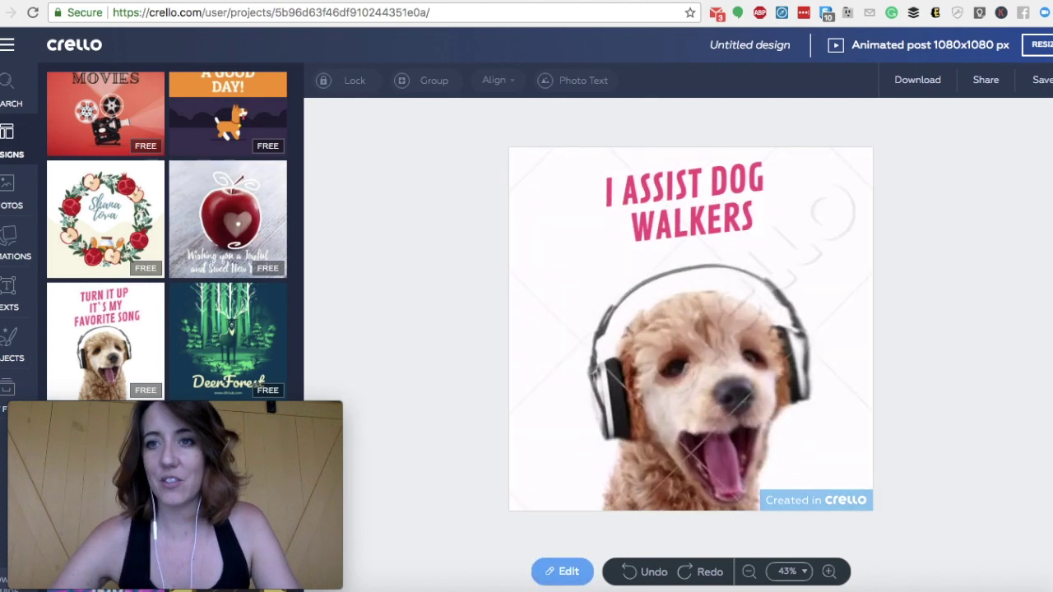
pyautogui.click(917, 81)
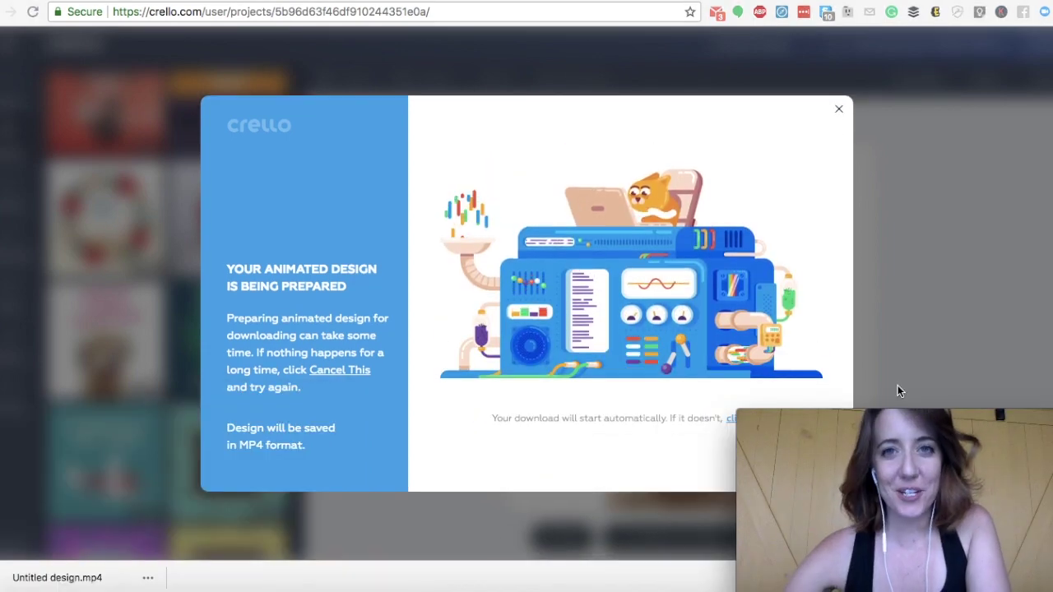
# Step: Open the downloaded Untitled design.mp4 and play it in the video player
pyautogui.click(48, 579)
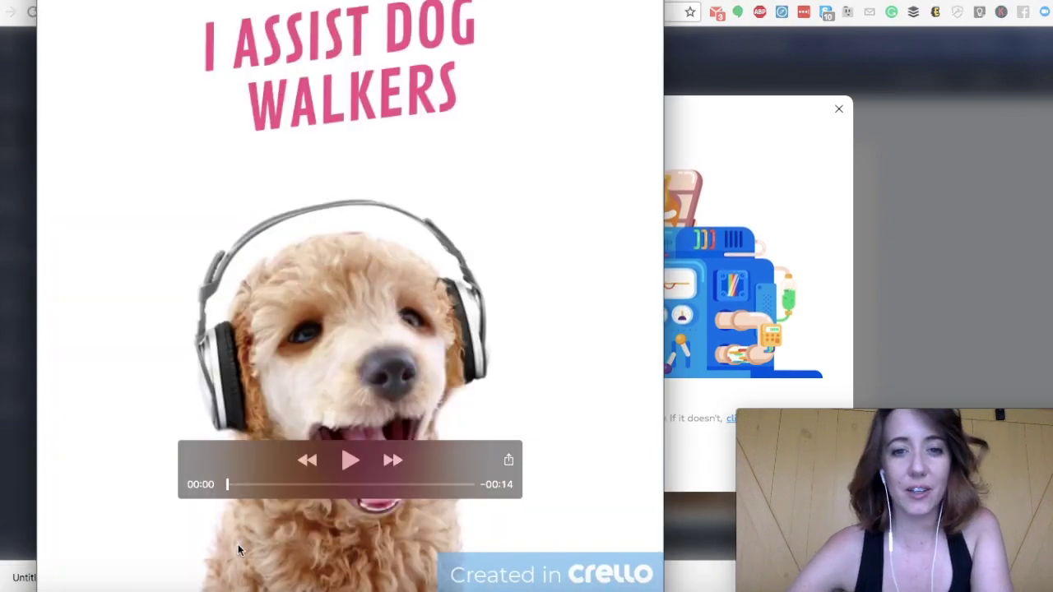
pyautogui.click(349, 463)
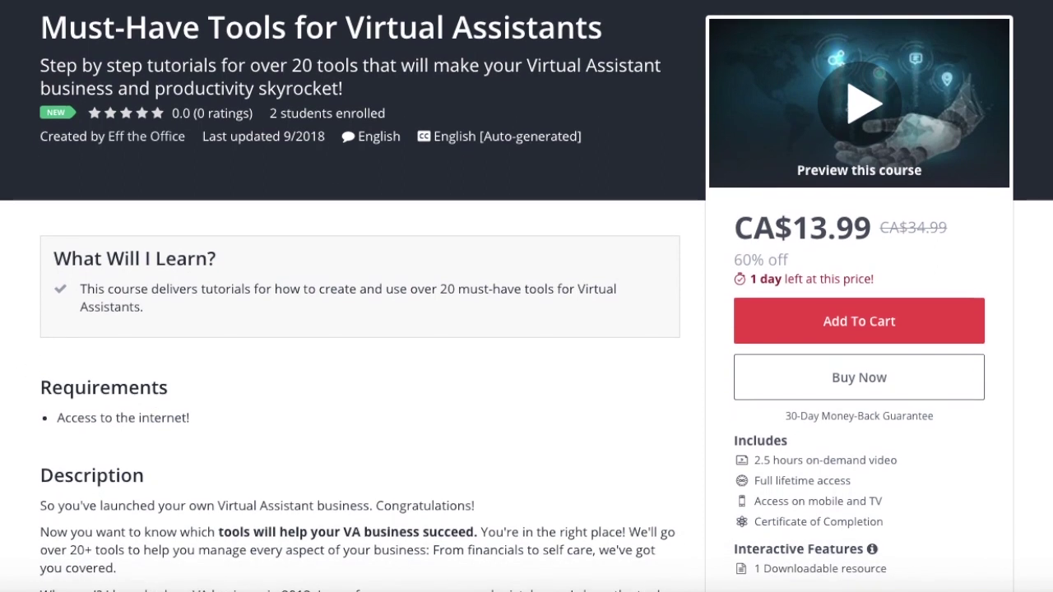
pyautogui.scroll(-1, 527, 329)
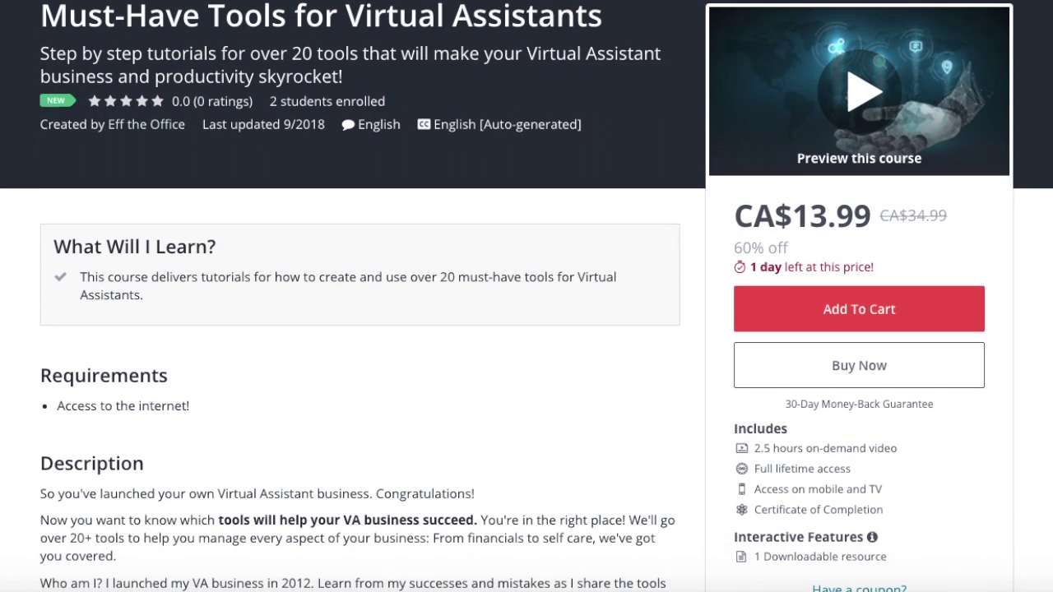
pyautogui.scroll(1, 527, 329)
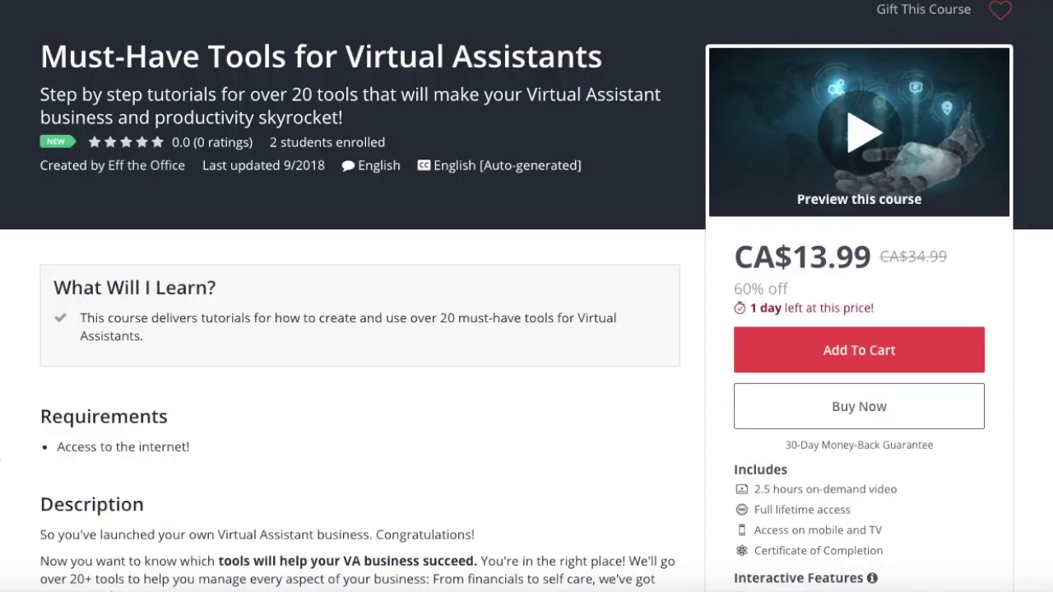
pyautogui.scroll(-3, 527, 329)
pyautogui.scroll(-3, 526, 329)
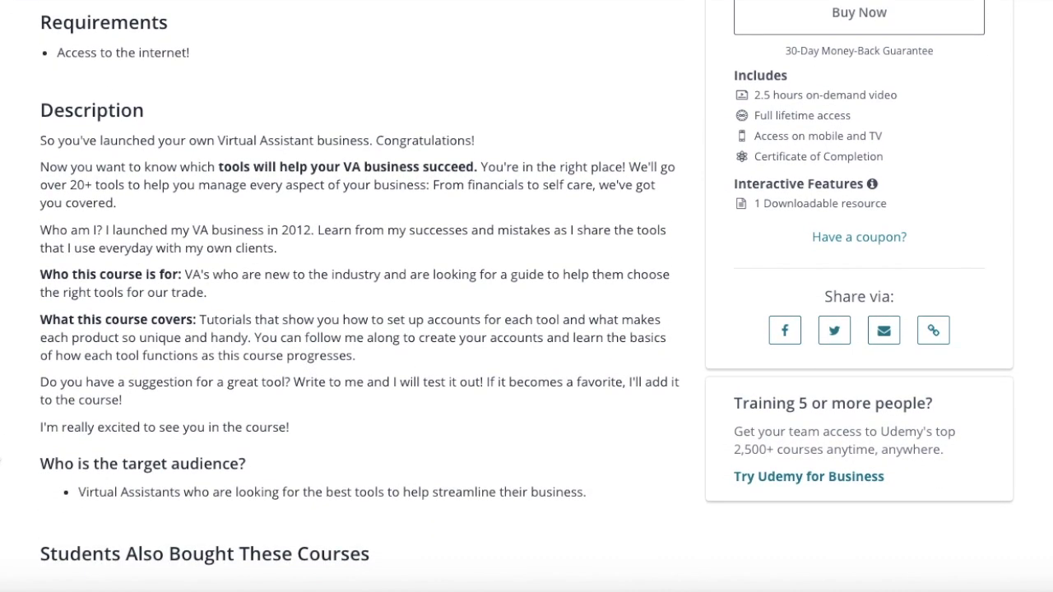
pyautogui.scroll(-8, 527, 329)
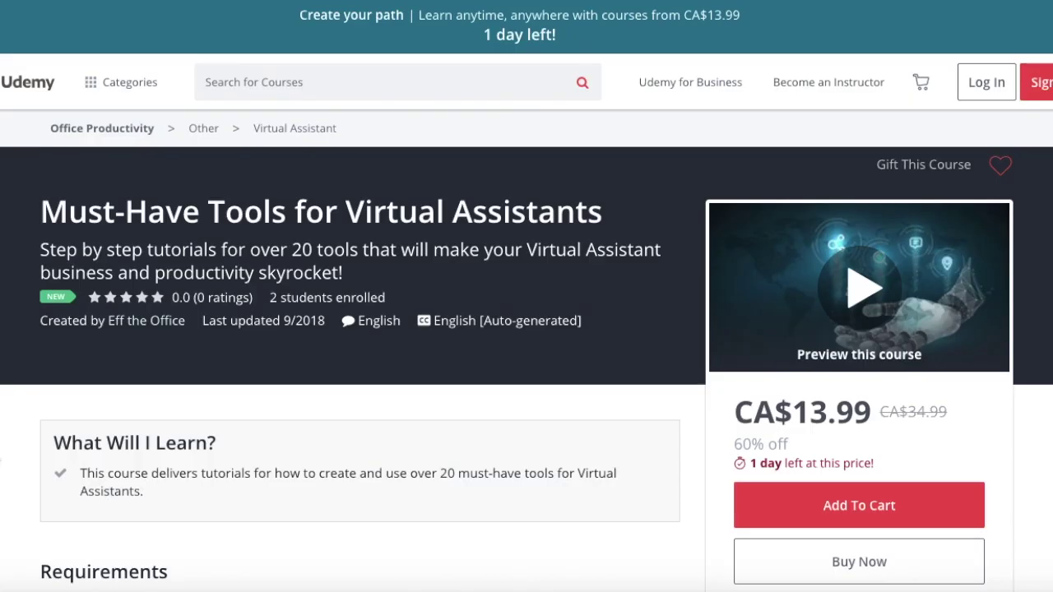
pyautogui.scroll(-1, 527, 329)
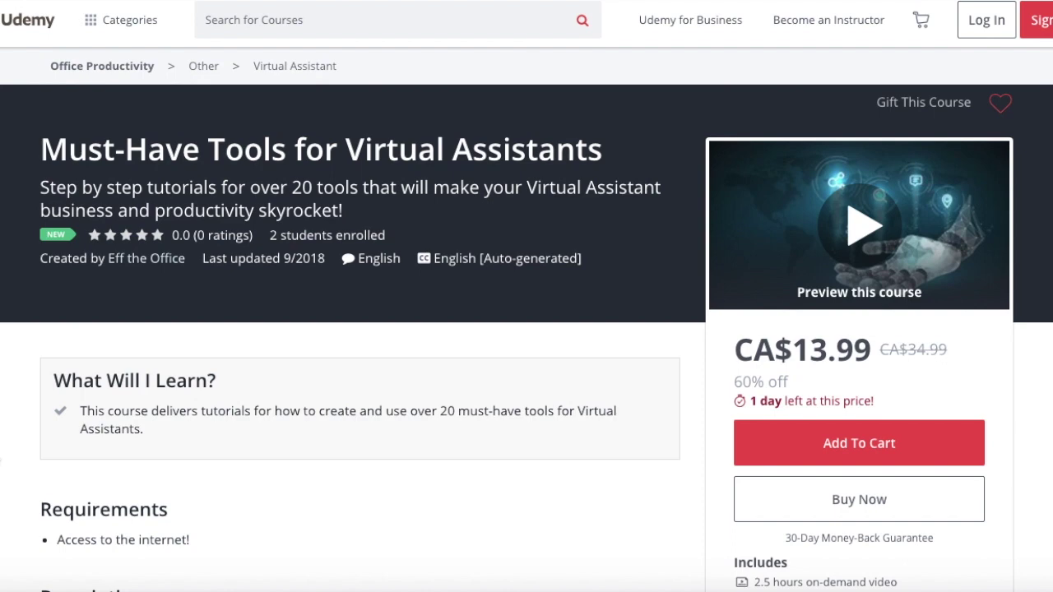
pyautogui.scroll(-3, 527, 297)
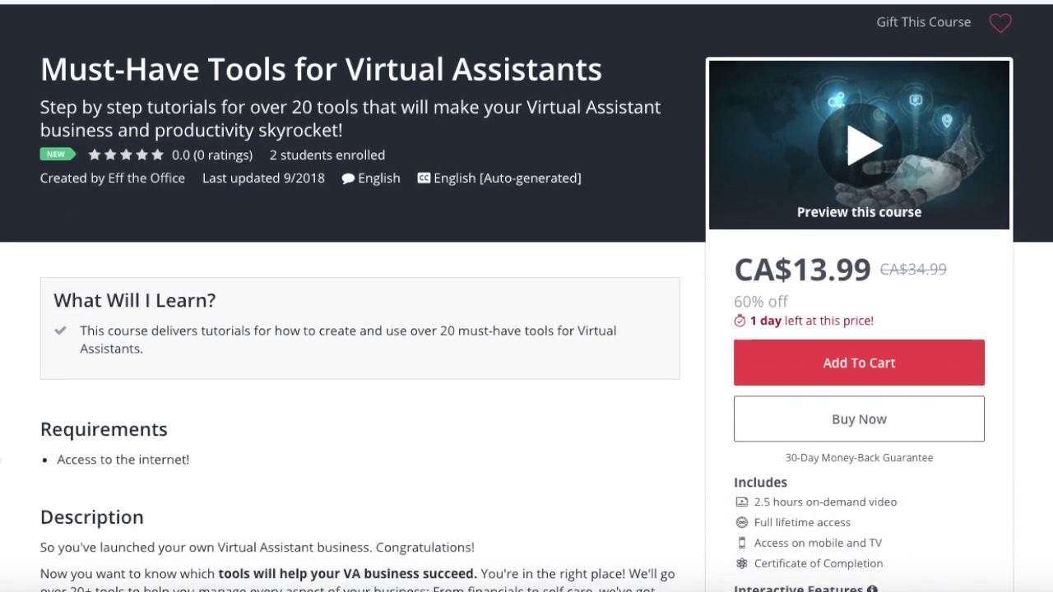
pyautogui.scroll(-4, 526, 296)
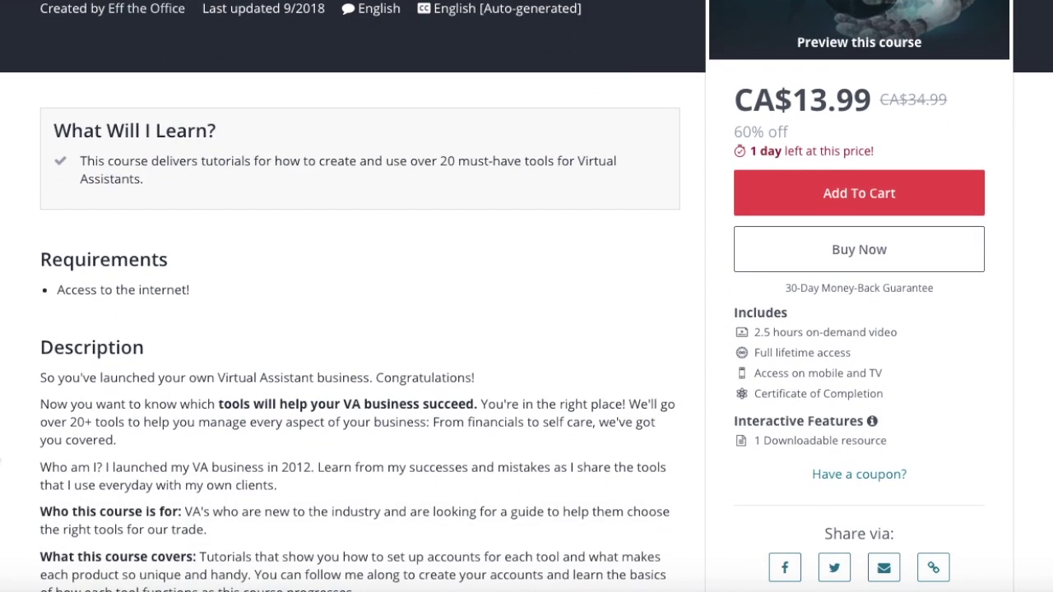